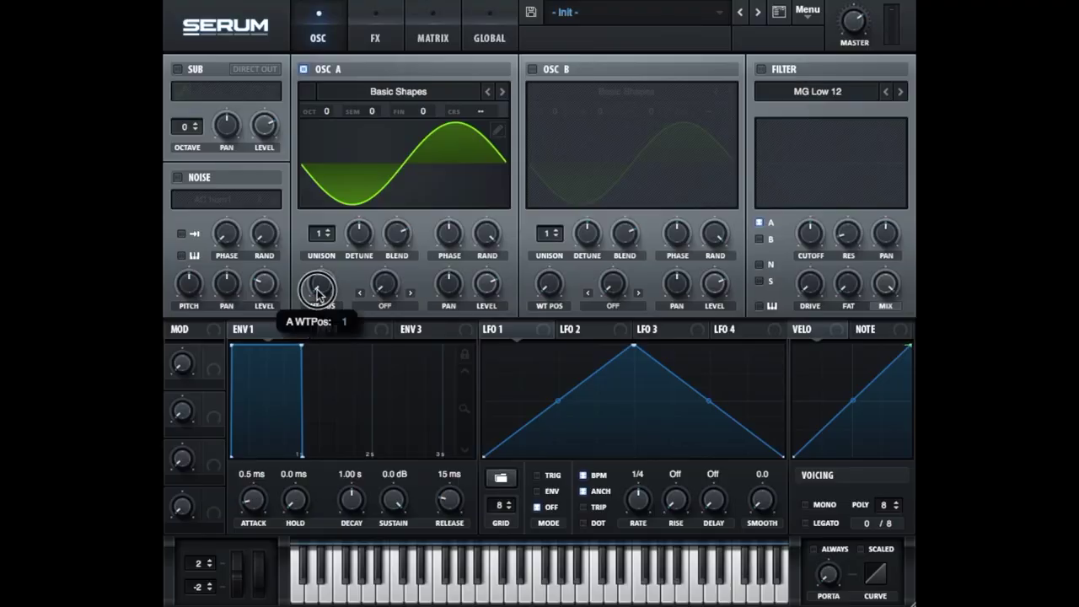
Move oscillator A's wavetable position through the saw and triangle shapes to the square wave.
left_click_drag(317, 292, 312, 246)
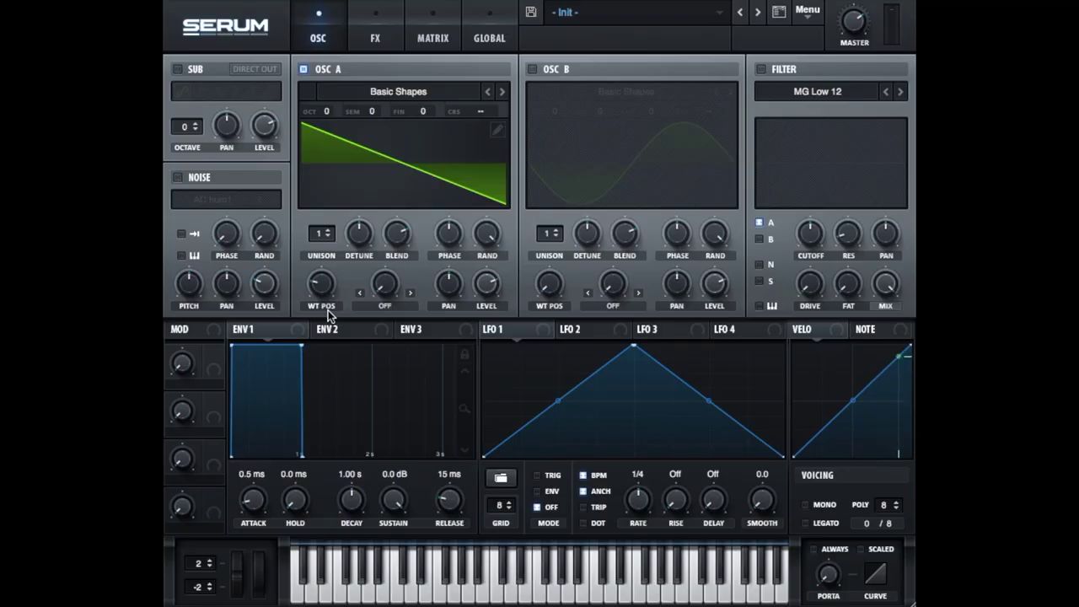
left_click_drag(321, 286, 315, 261)
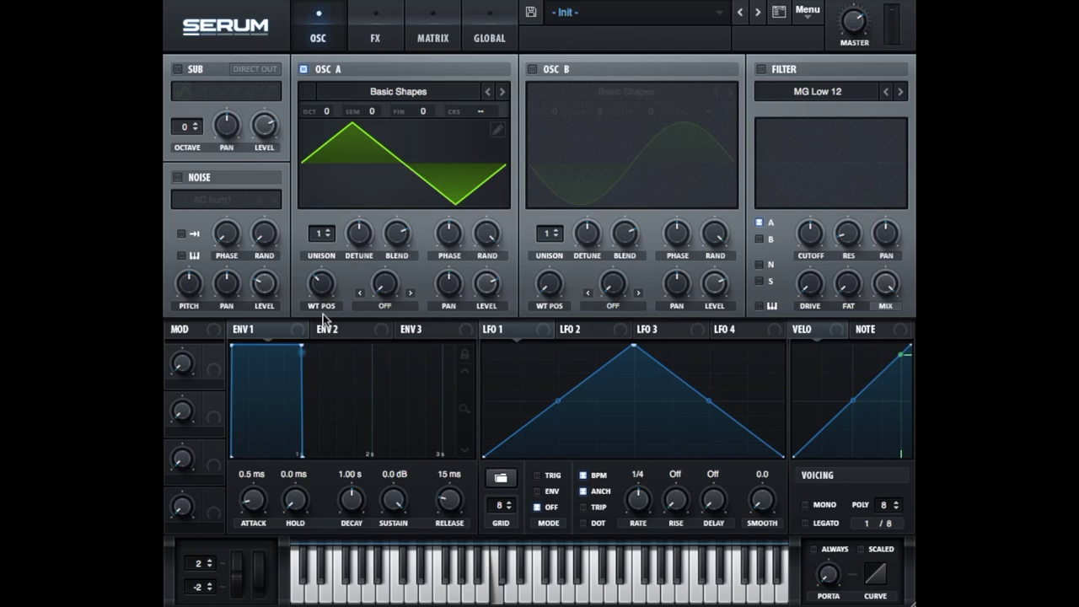
left_click_drag(321, 288, 312, 268)
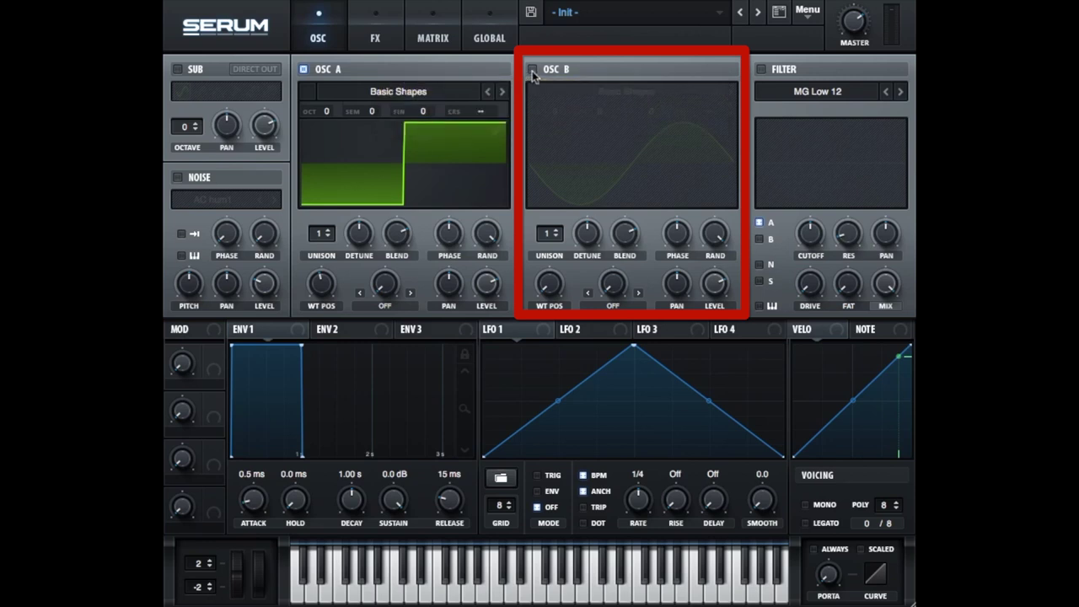
Enable oscillator B with the Basic Shapes wavetable and set its wavetable position to the saw wave.
left_click(532, 69)
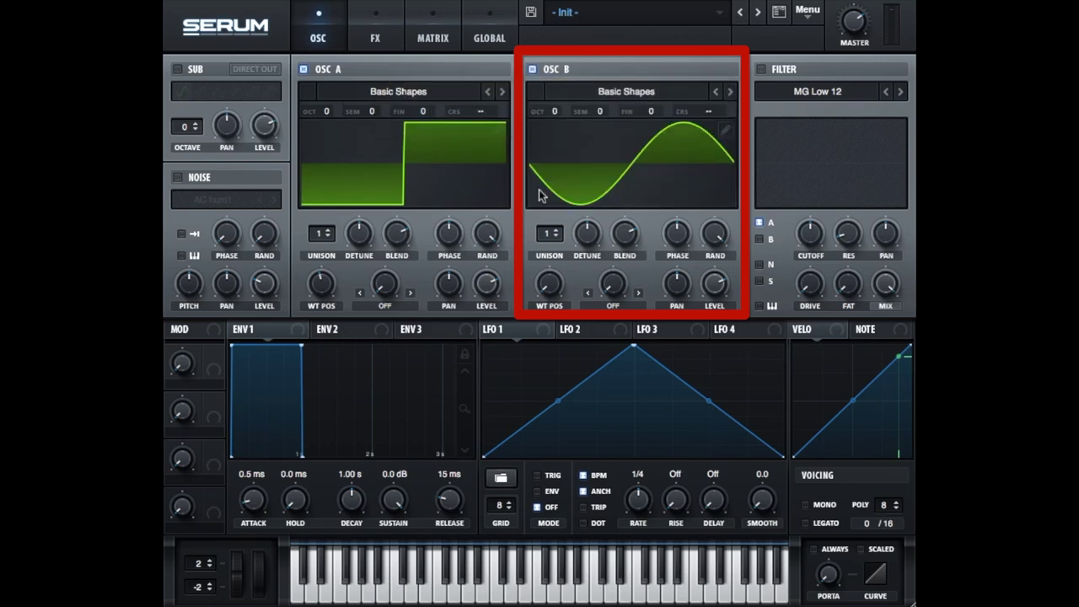
left_click(660, 94)
left_click(660, 94)
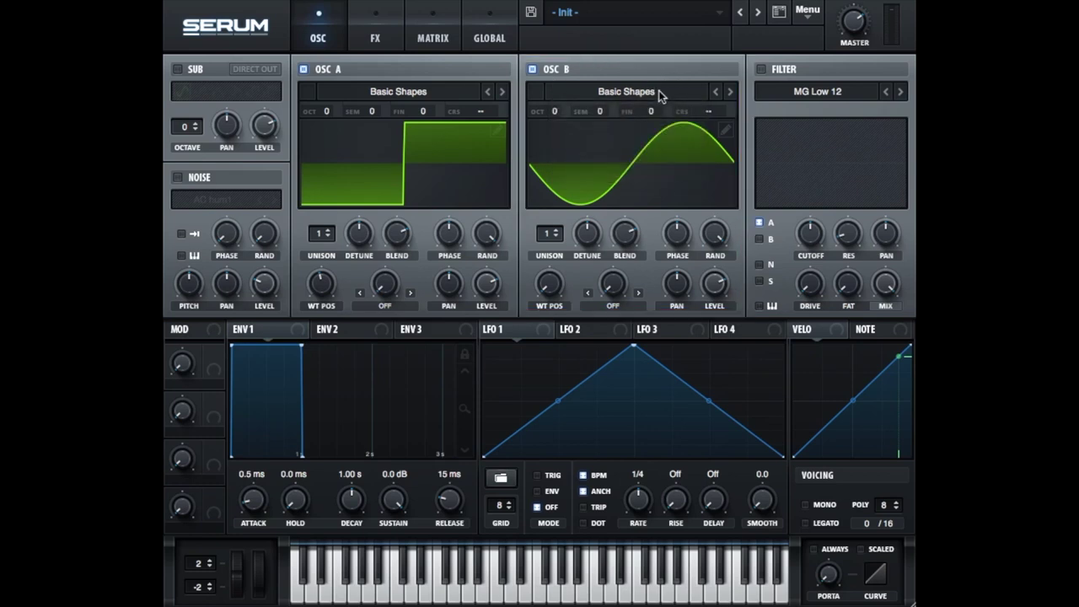
left_click_drag(543, 291, 537, 236)
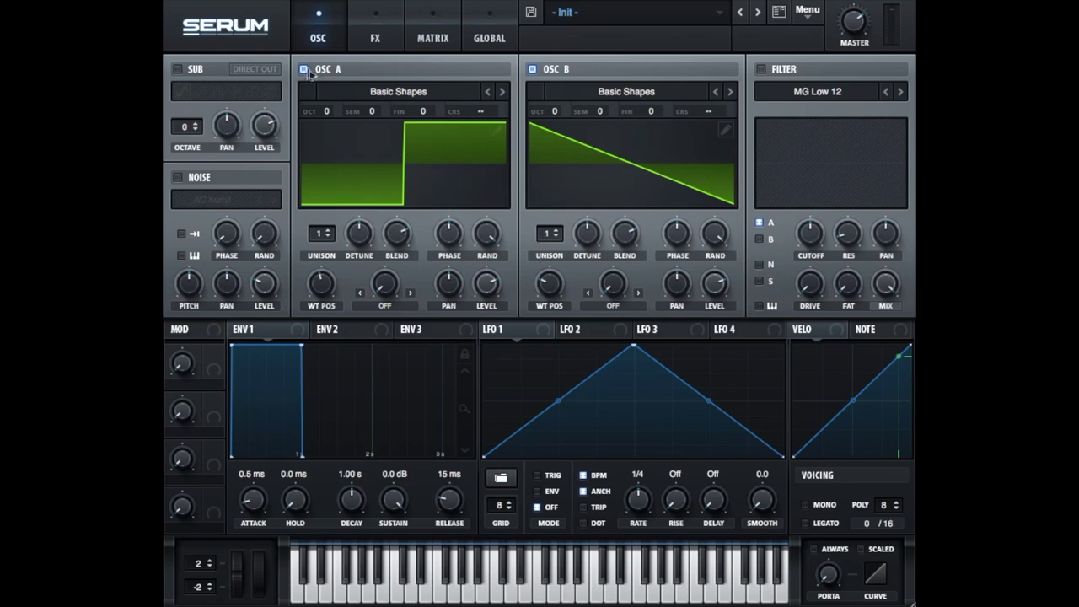
Audition each oscillator on its own by temporarily muting oscillator B and oscillator A in turn.
left_click(529, 69)
left_click(532, 70)
left_click(304, 70)
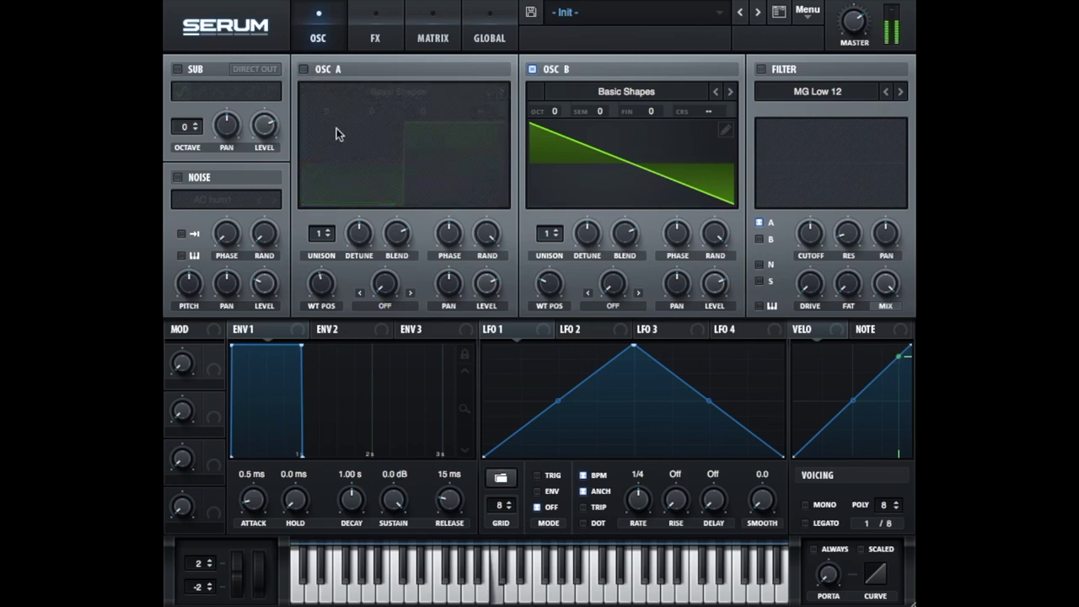
left_click(303, 70)
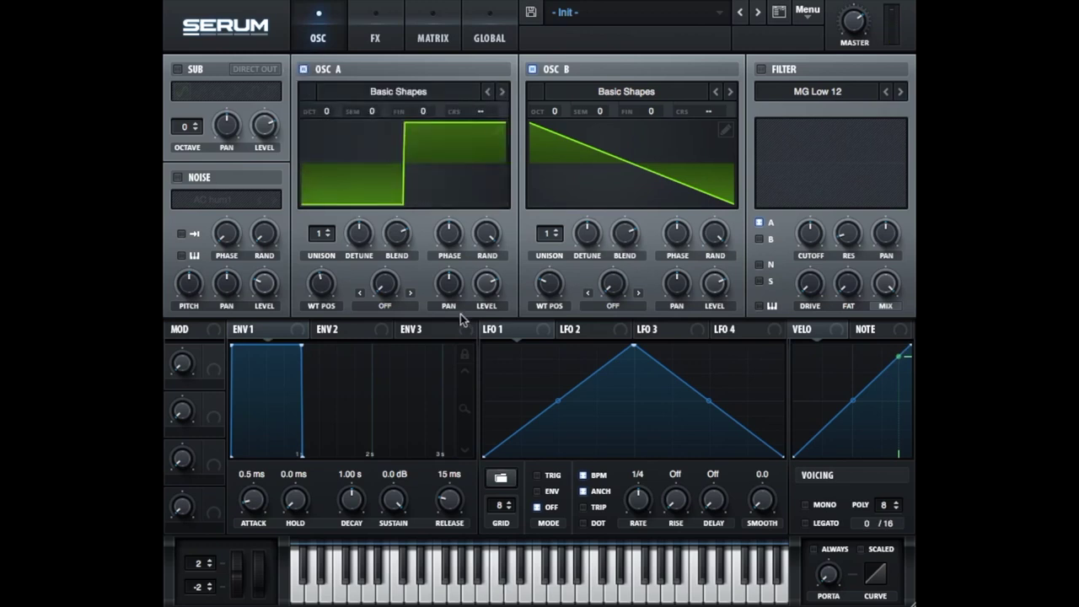
Raise oscillator A's level and shift oscillator B's wavetable position to the triangle wave.
mouse_move(486, 285)
left_mouse_down()
mouse_move(489, 256)
mouse_move(494, 410)
mouse_move(470, 248)
mouse_move(473, 335)
mouse_move(474, 268)
left_mouse_up()
left_click_drag(554, 287, 554, 264)
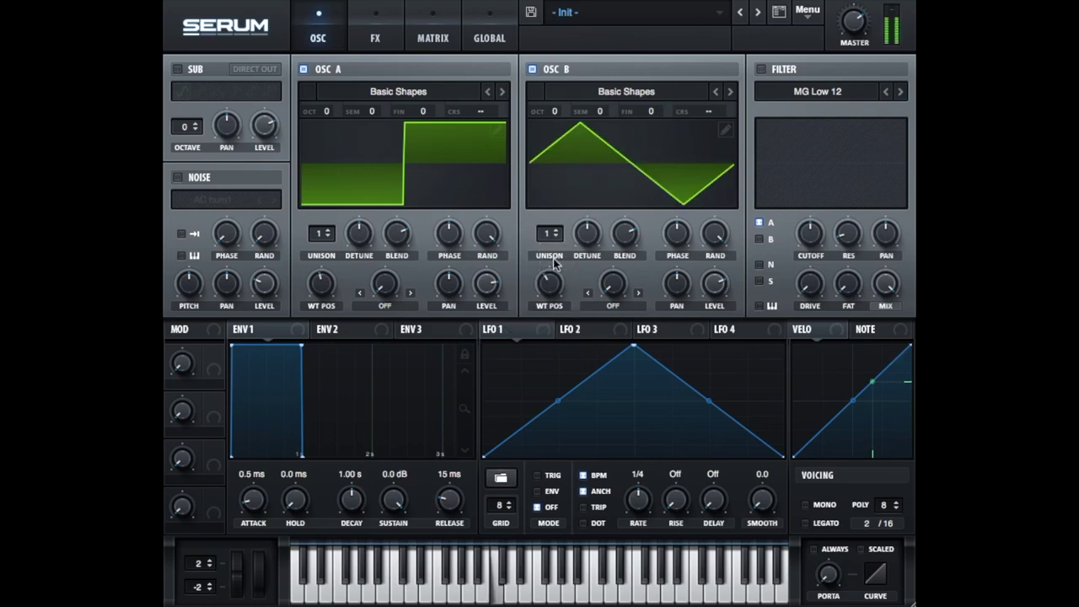
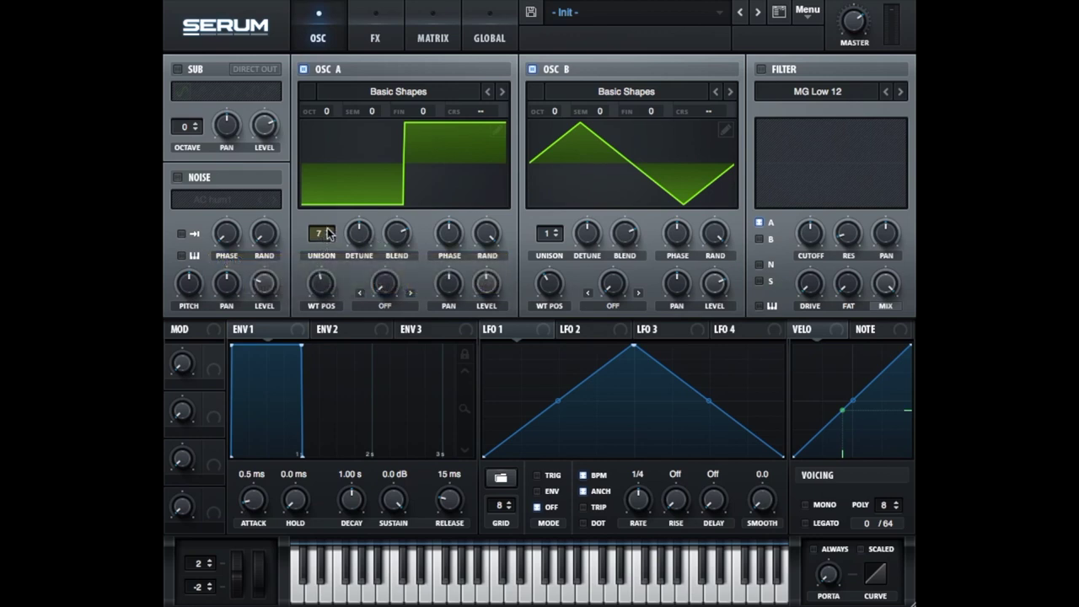
Set oscillator A's unison to 8 voices and sweep its detune up to a wide spread.
left_click_drag(322, 237, 329, 235)
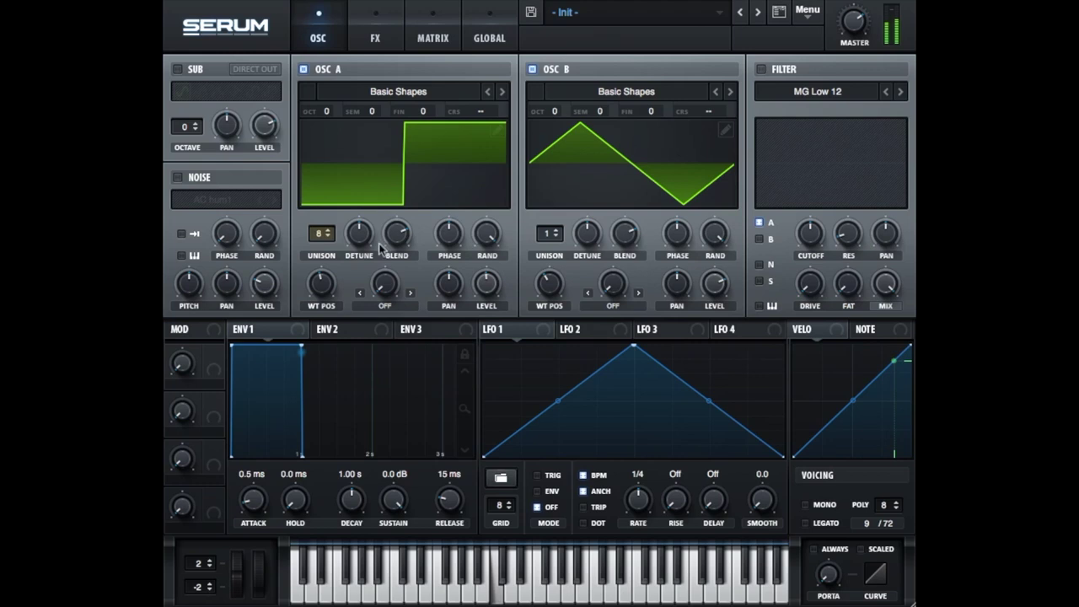
left_click_drag(358, 243, 357, 240)
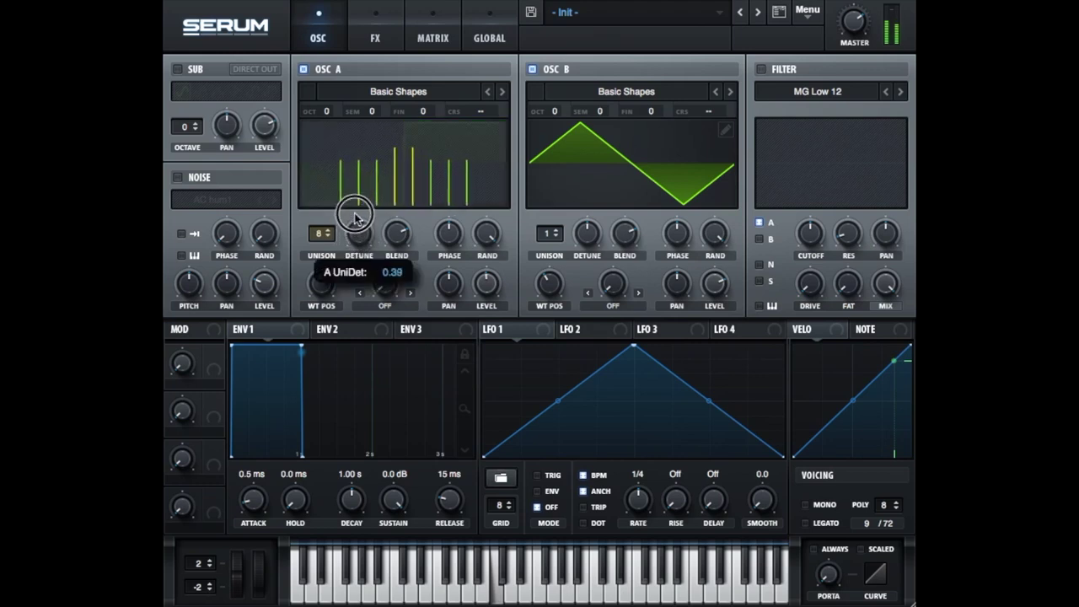
mouse_move(345, 181)
left_mouse_down()
mouse_move(341, 118)
mouse_move(341, 196)
left_mouse_up()
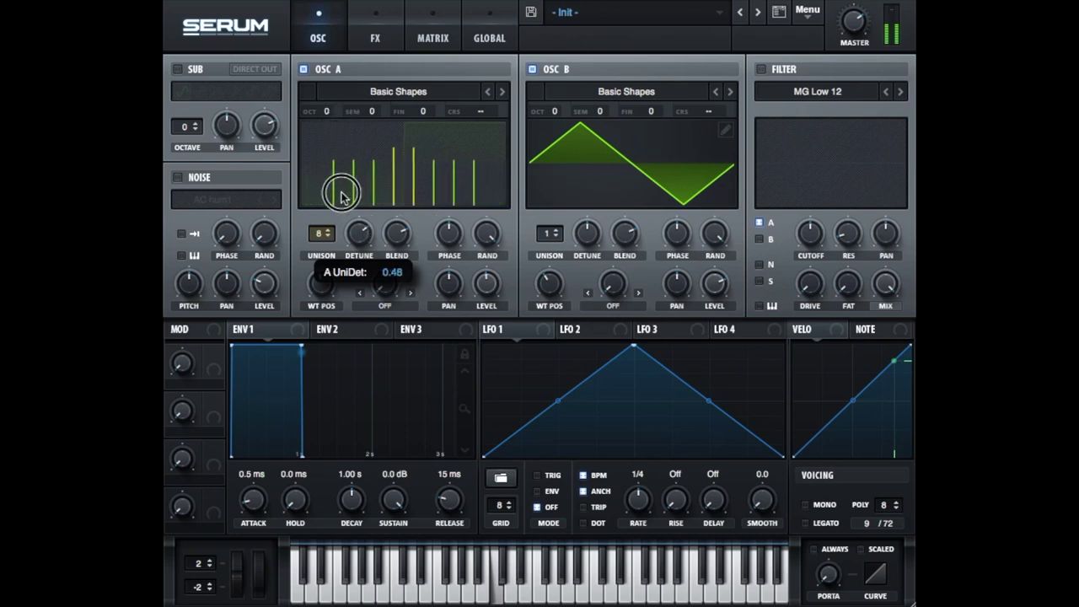
left_click_drag(345, 271, 331, 132)
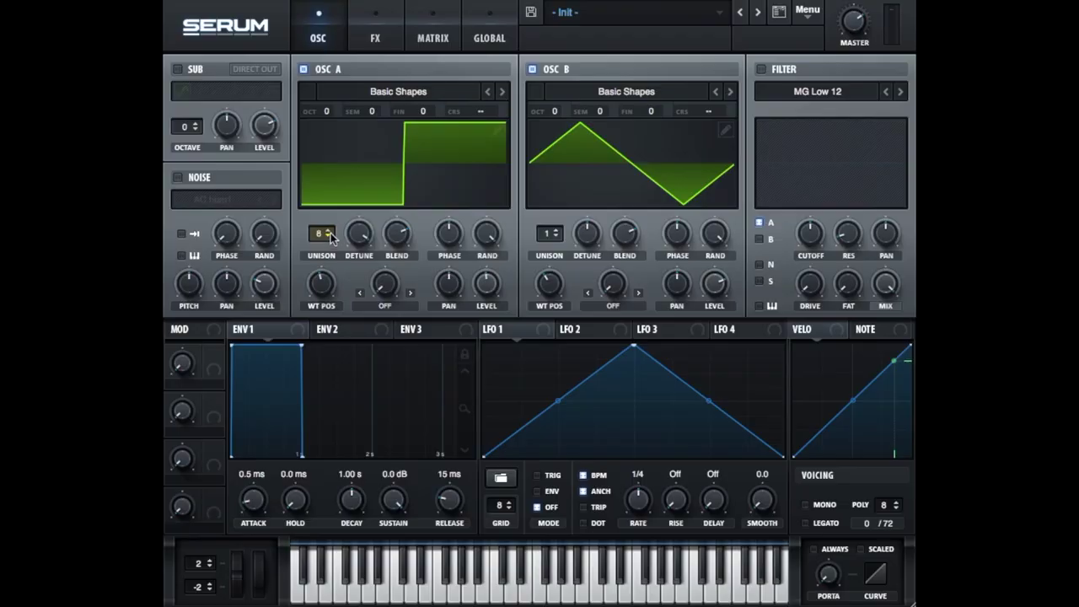
Set oscillator A to 7 unison voices on the saw wave and reduce its detune.
left_click_drag(322, 234, 327, 240)
left_click(330, 239)
left_click_drag(321, 284, 318, 337)
left_click_drag(357, 234, 352, 331)
left_click(320, 239)
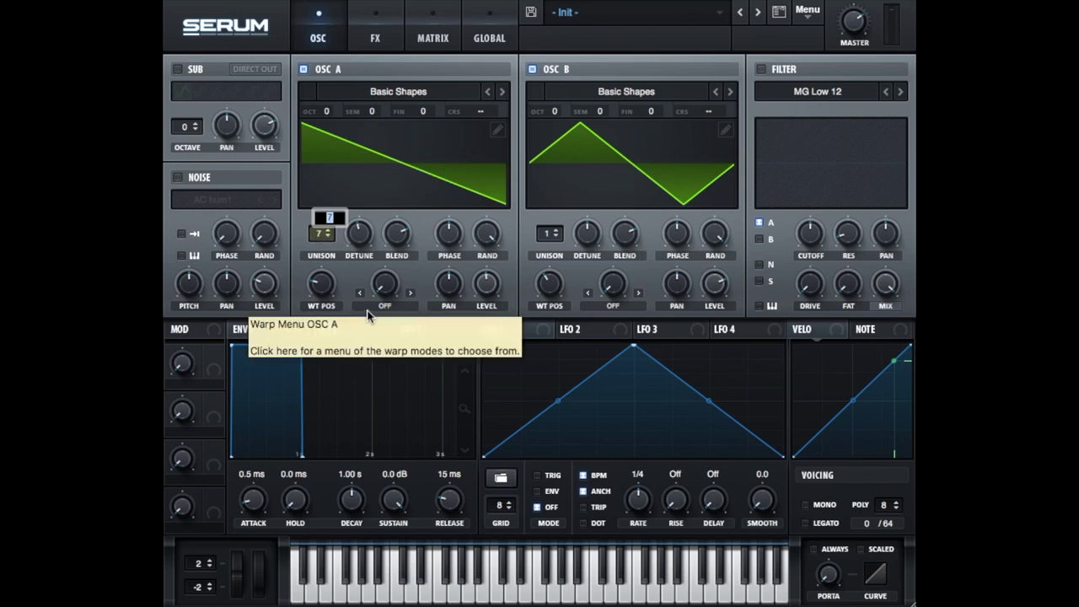
Turn off oscillator B and compare oscillator A with 1 unison voice against 7 voices, keeping 7.
left_click_drag(320, 234, 321, 235)
left_click(532, 69)
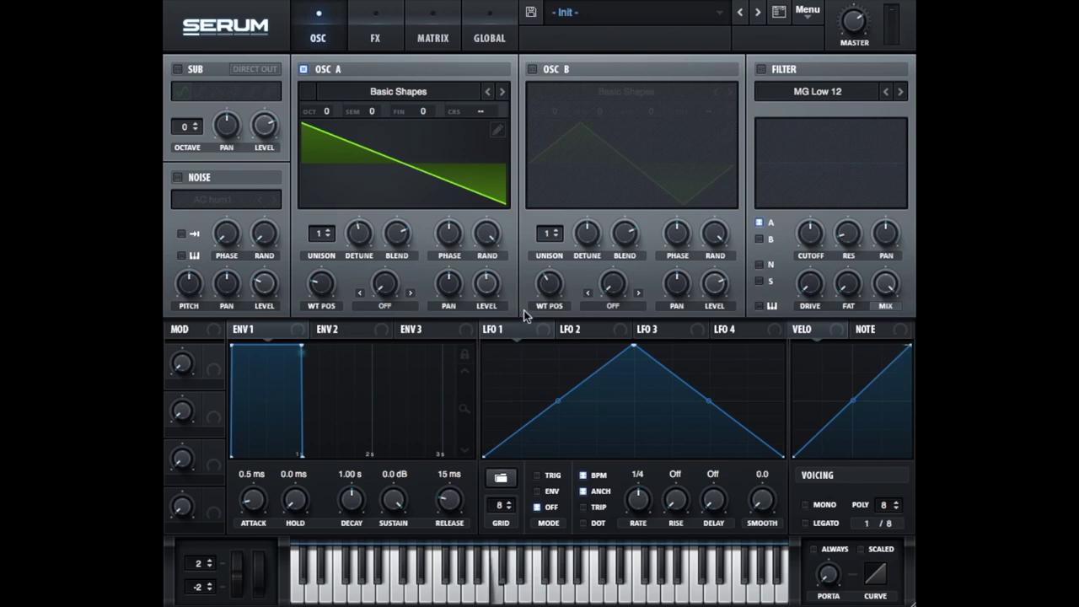
left_click(328, 237)
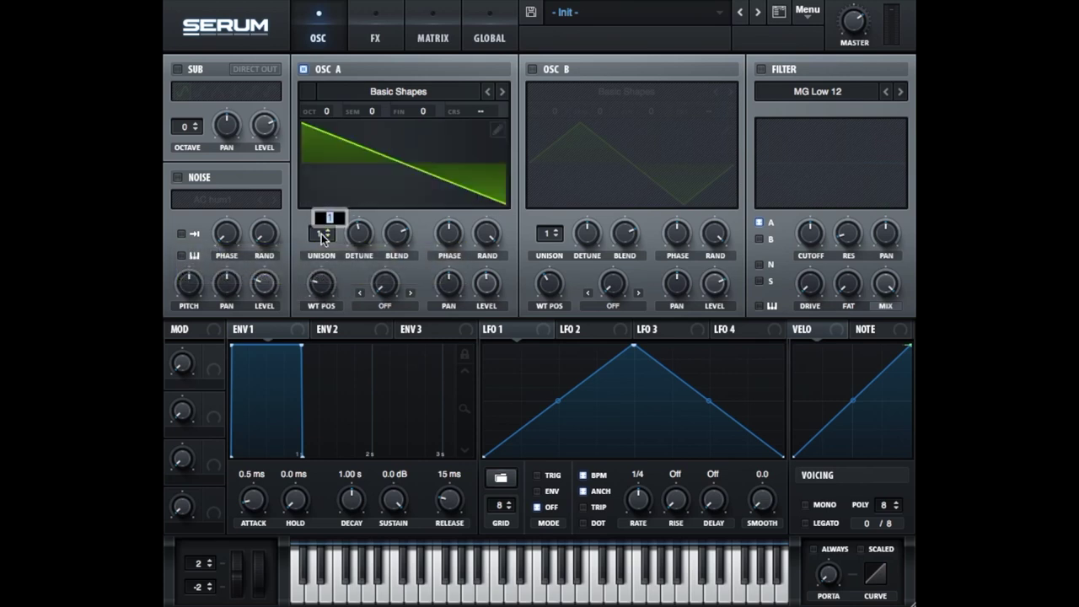
left_click_drag(322, 234, 322, 202)
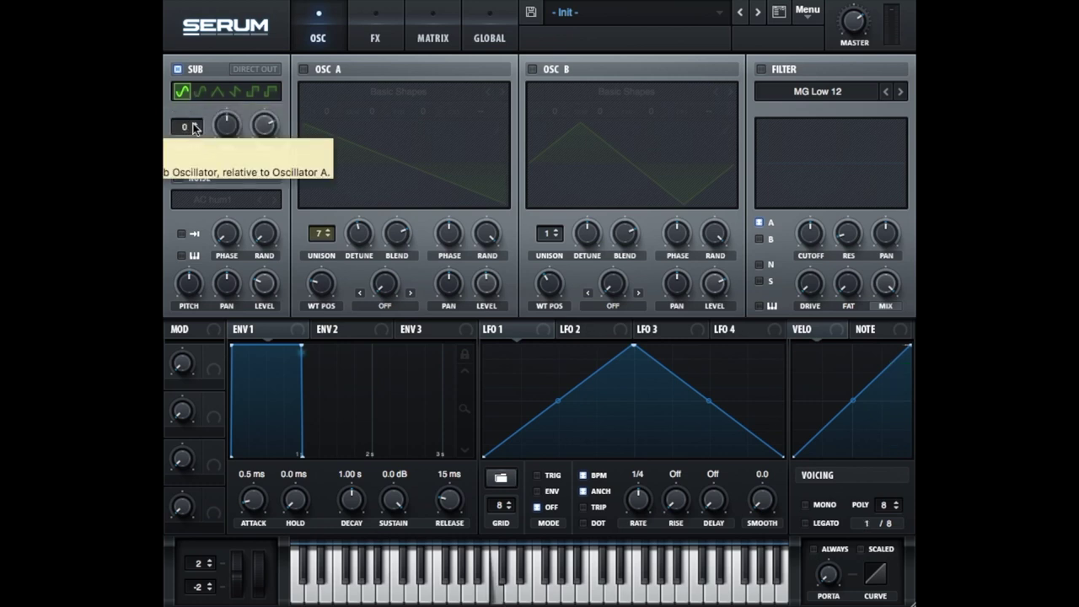
Audition the sub oscillator's other waveforms one after another and return it to the sine shape.
left_click(199, 92)
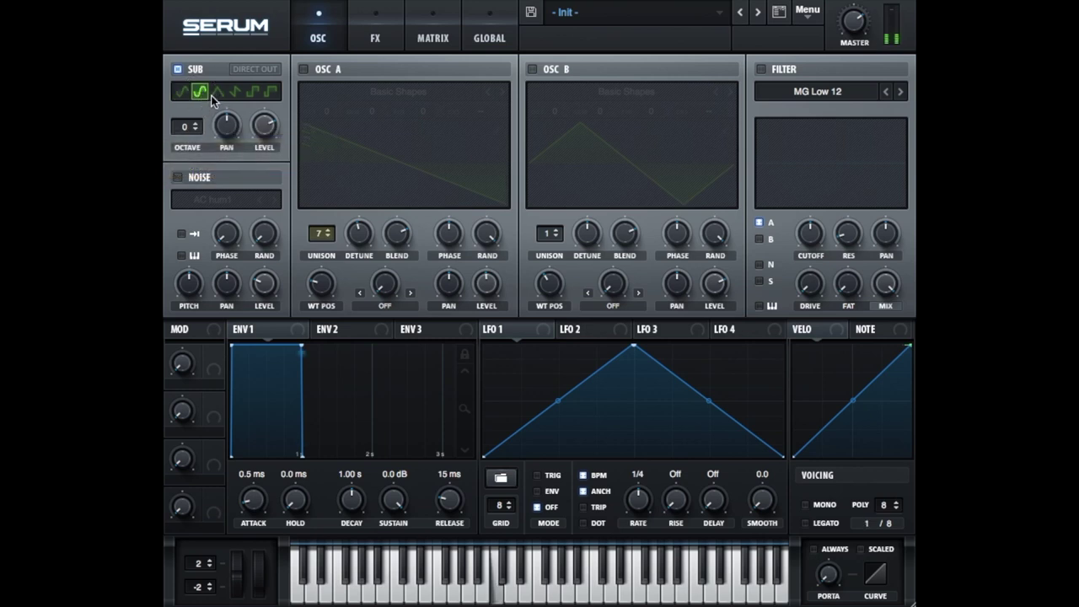
left_click(218, 93)
left_click(235, 92)
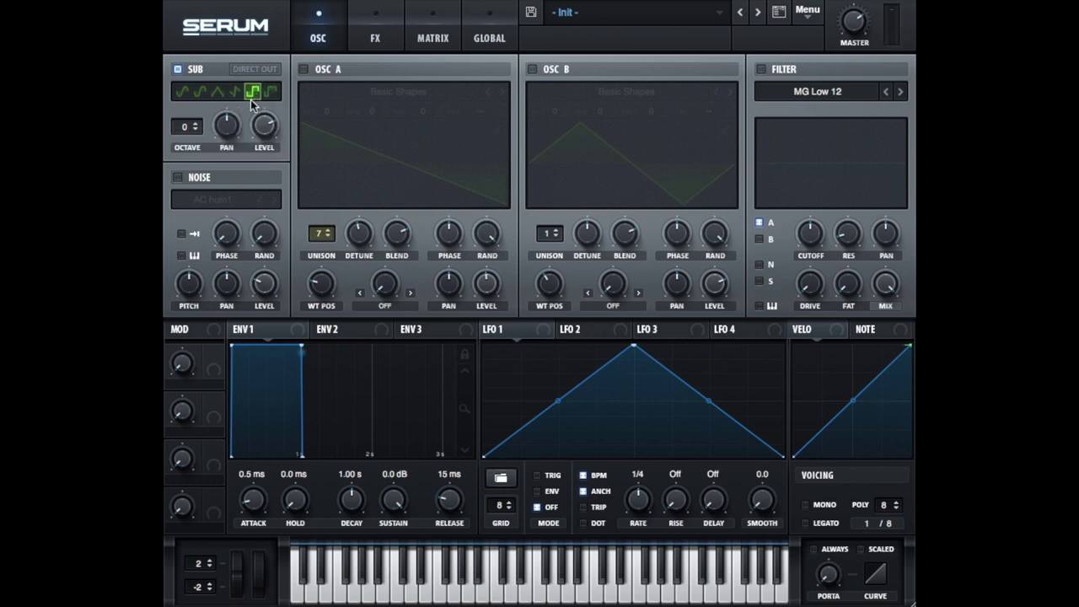
left_click(271, 91)
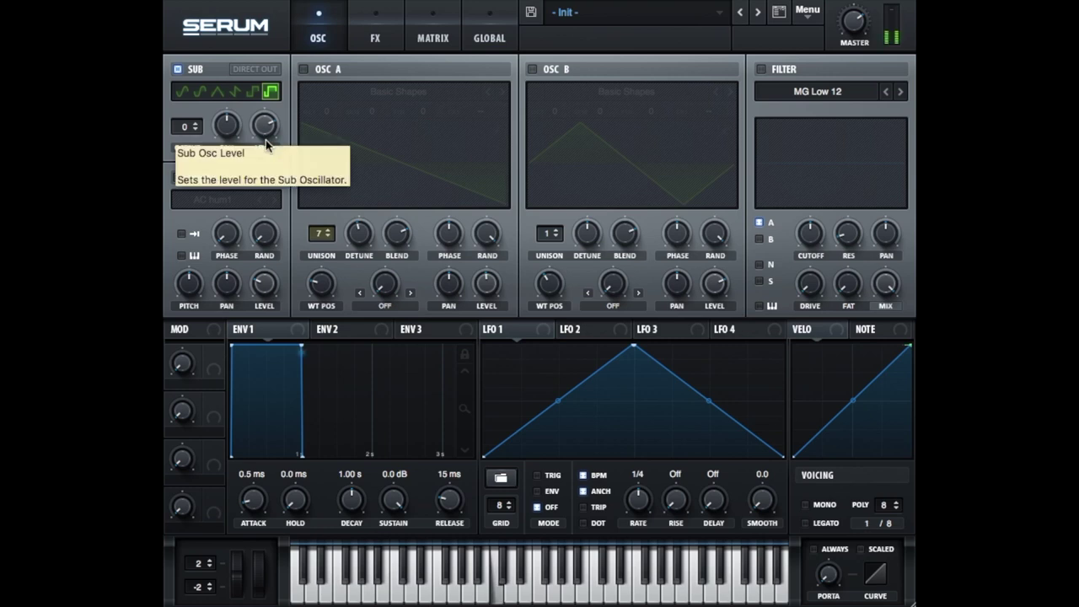
left_click(184, 93)
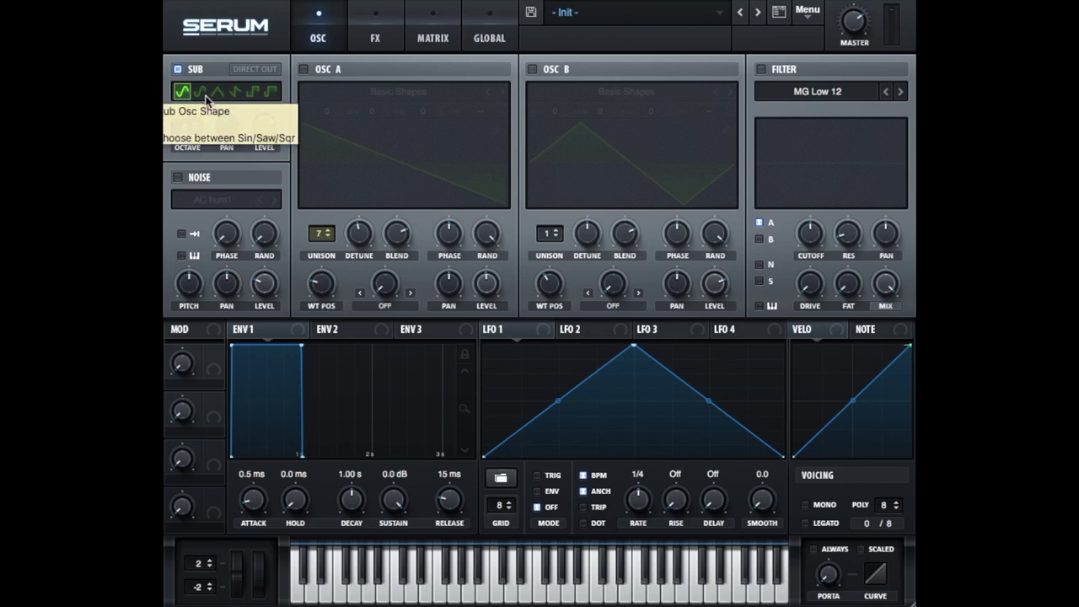
Turn oscillator A back on and try the AC hum1 noise oscillator at a raised level before switching it off.
left_click(303, 68)
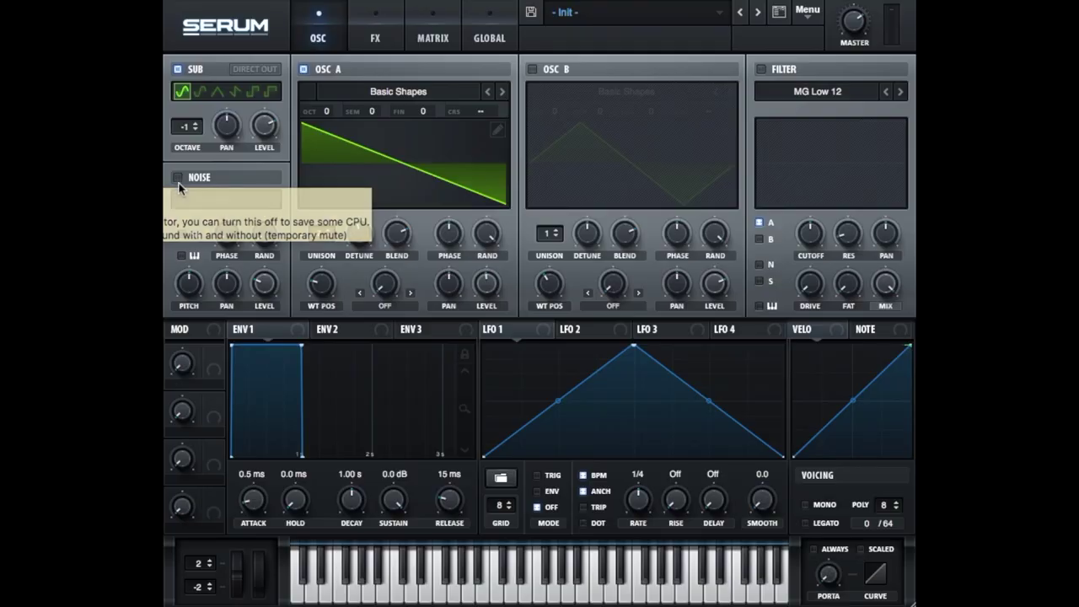
left_click(178, 179)
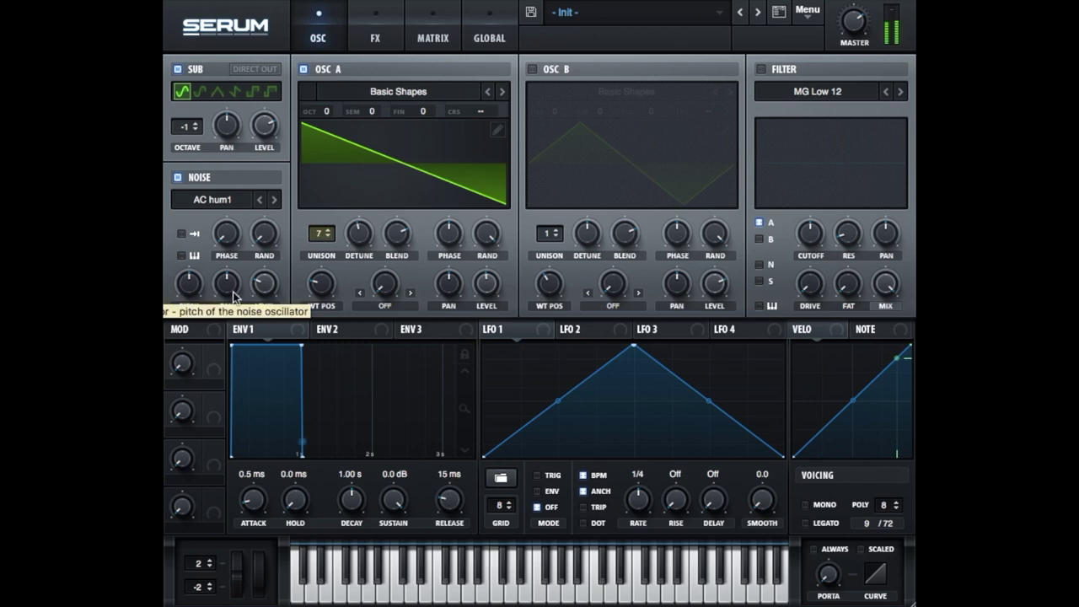
left_click(264, 283)
left_click_drag(258, 240, 259, 309)
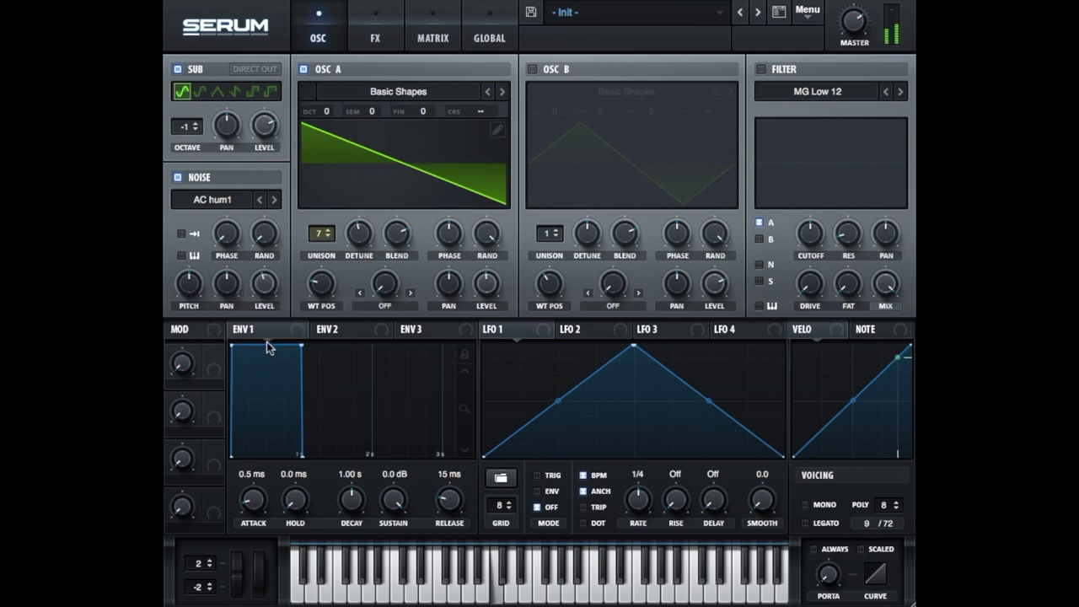
left_click(263, 294)
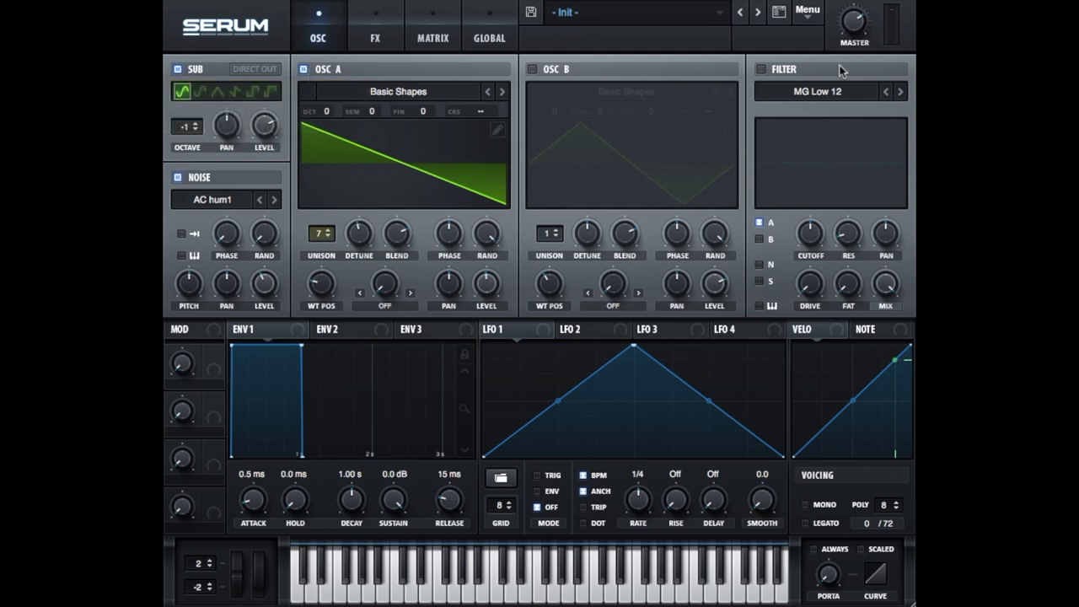
left_click(177, 177)
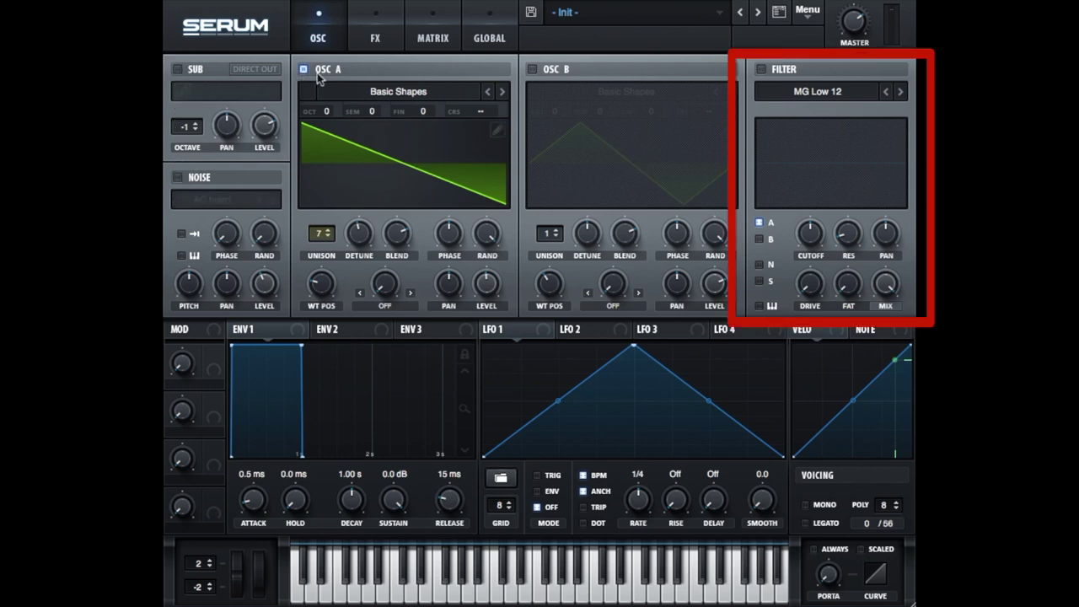
Enable the filter and sweep its cutoff frequency up and down over oscillator A.
left_click(762, 69)
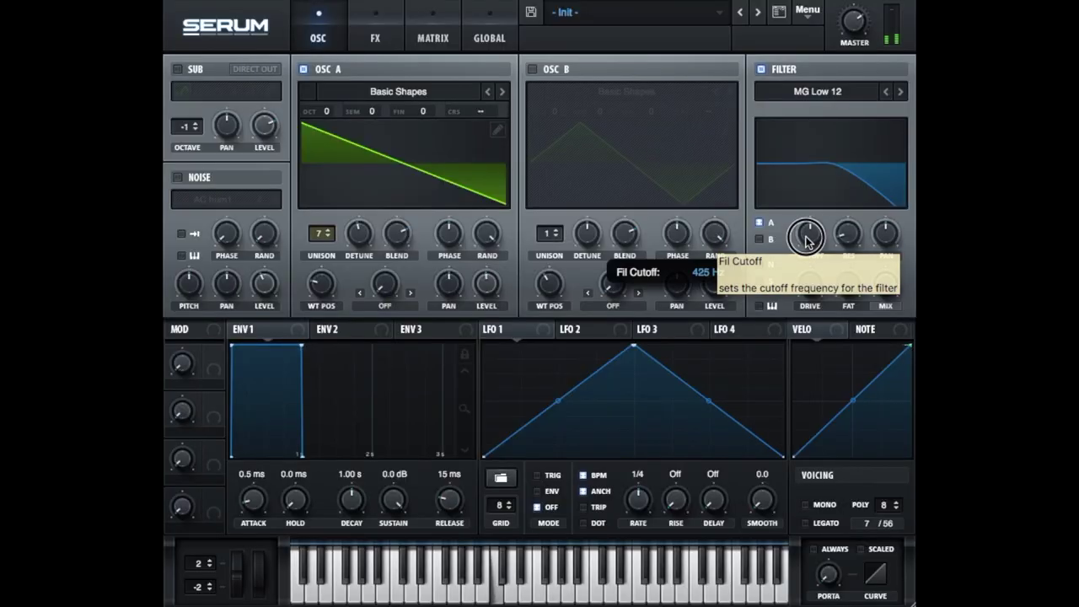
left_click_drag(807, 241, 809, 125)
left_click_drag(809, 187, 805, 258)
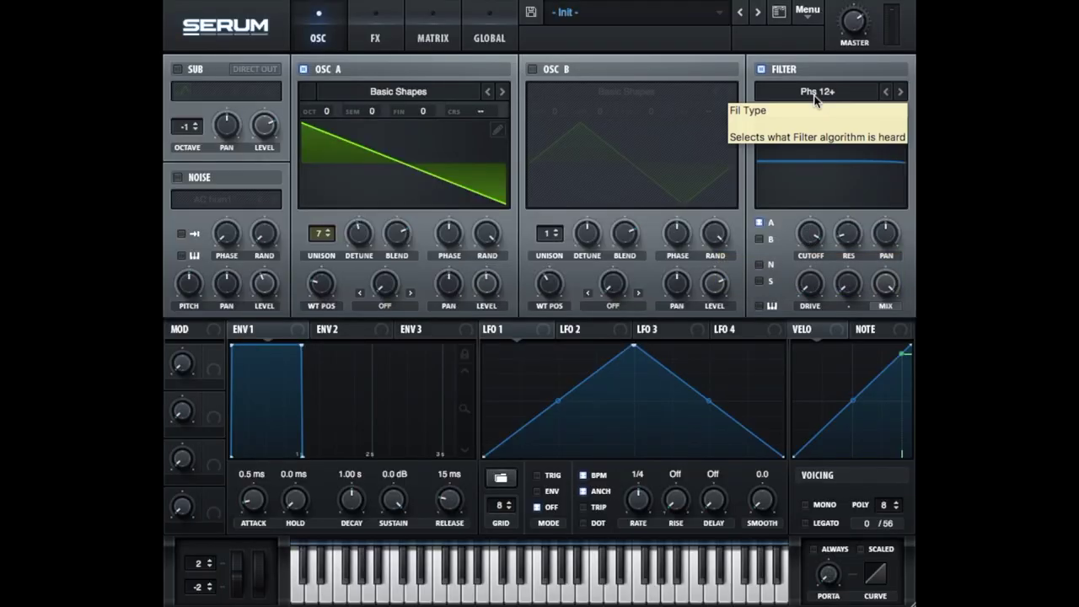
mouse_move(811, 236)
left_mouse_down()
mouse_move(822, 300)
mouse_move(879, 393)
mouse_move(804, 214)
mouse_move(833, 402)
mouse_move(817, 211)
mouse_move(816, 380)
mouse_move(794, 211)
mouse_move(796, 343)
mouse_move(795, 211)
mouse_move(800, 302)
mouse_move(795, 231)
mouse_move(809, 238)
left_mouse_up()
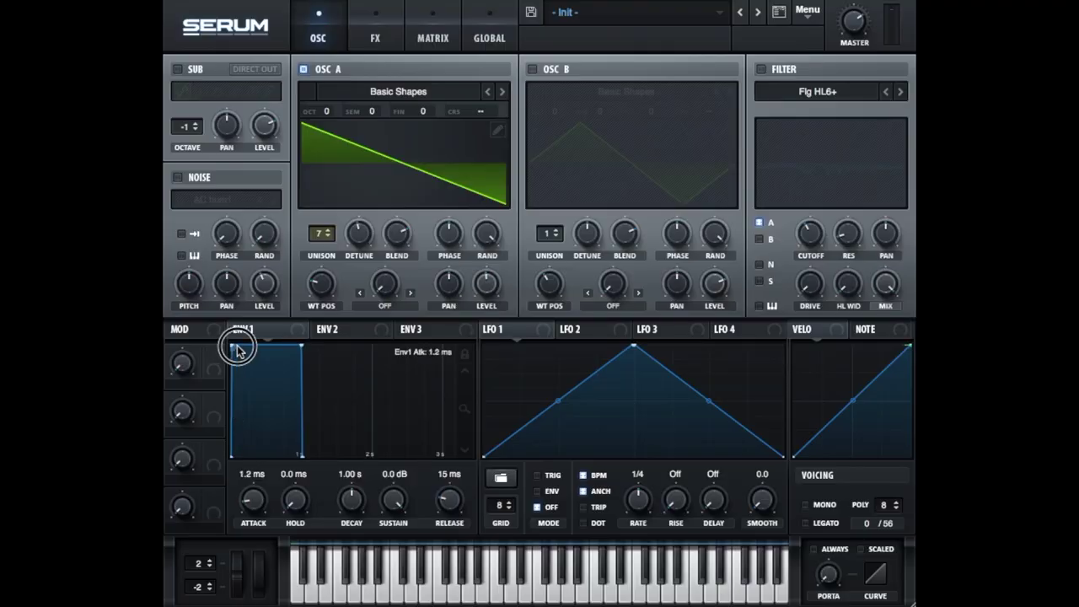
Shape envelope 1 with a 243 ms attack, 761 ms decay, -5.1 dB sustain and 429 ms release.
left_click_drag(254, 354, 276, 353)
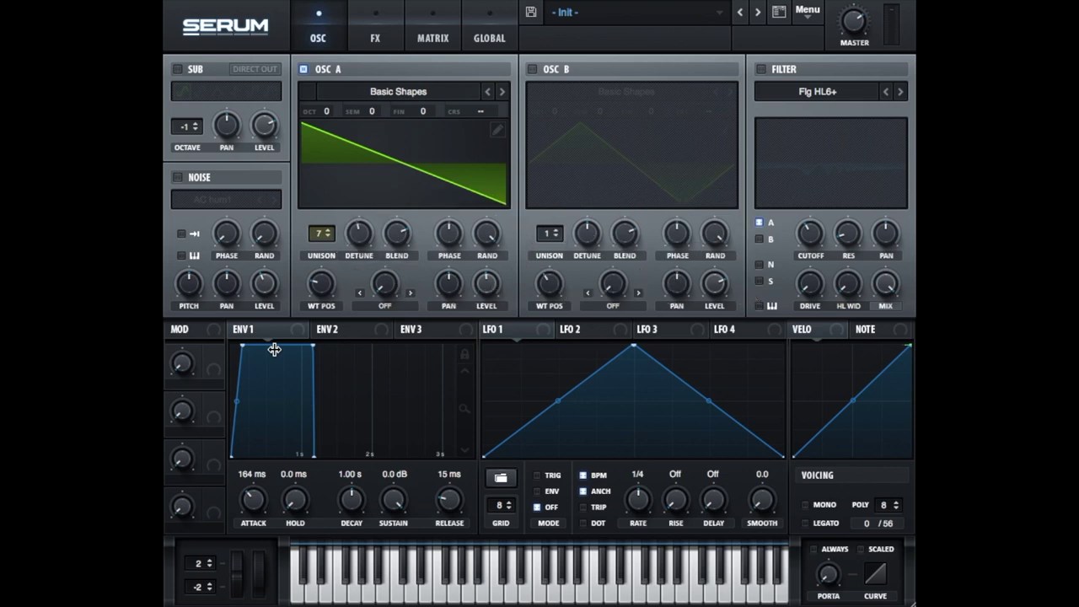
left_click_drag(310, 346, 339, 426)
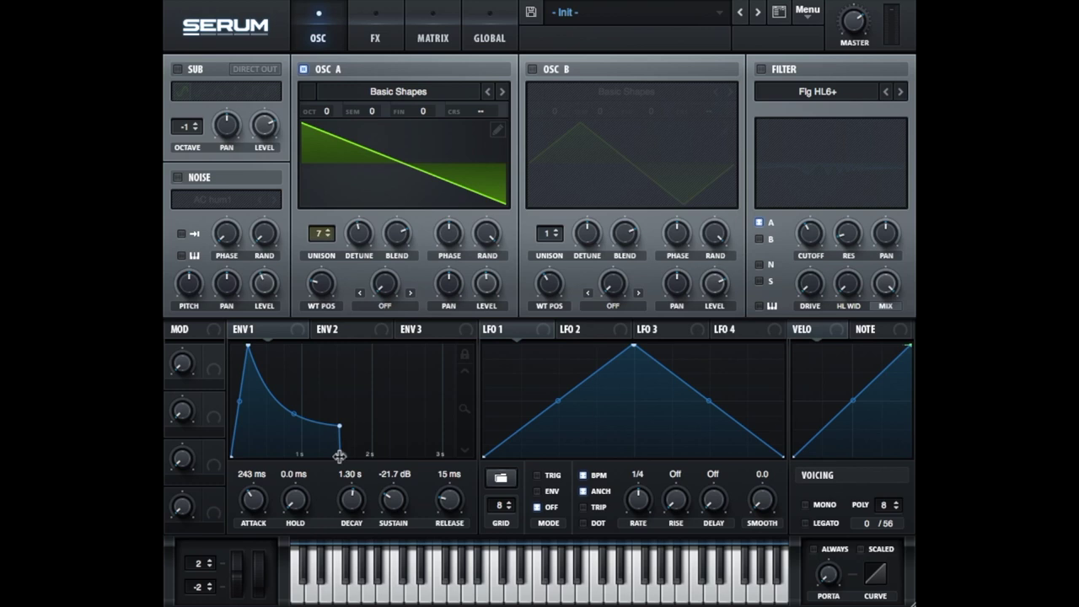
left_click_drag(339, 456, 403, 460)
left_click_drag(341, 428, 303, 374)
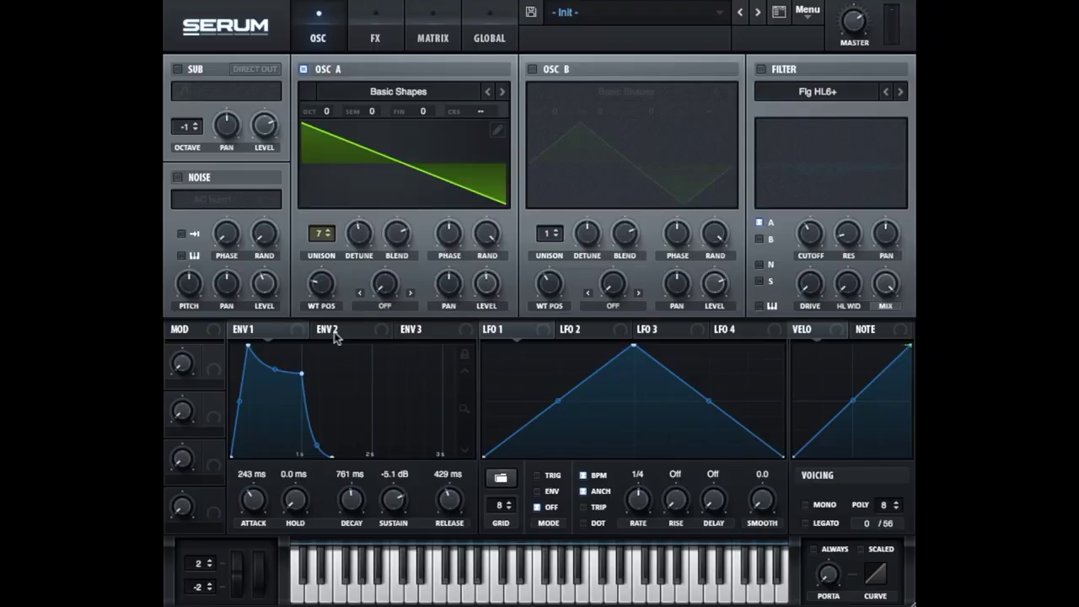
Show envelope 2, switch the Flg HL6+ filter back on and readjust its cutoff.
left_click(337, 330)
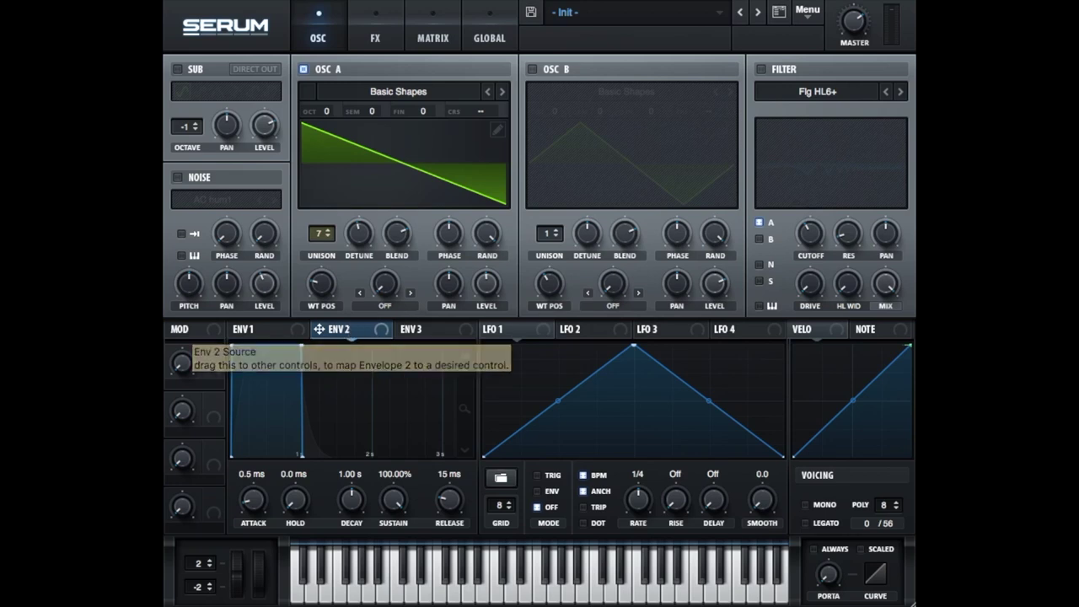
left_click(761, 70)
mouse_move(809, 246)
left_mouse_down()
mouse_move(803, 211)
mouse_move(810, 236)
left_mouse_up()
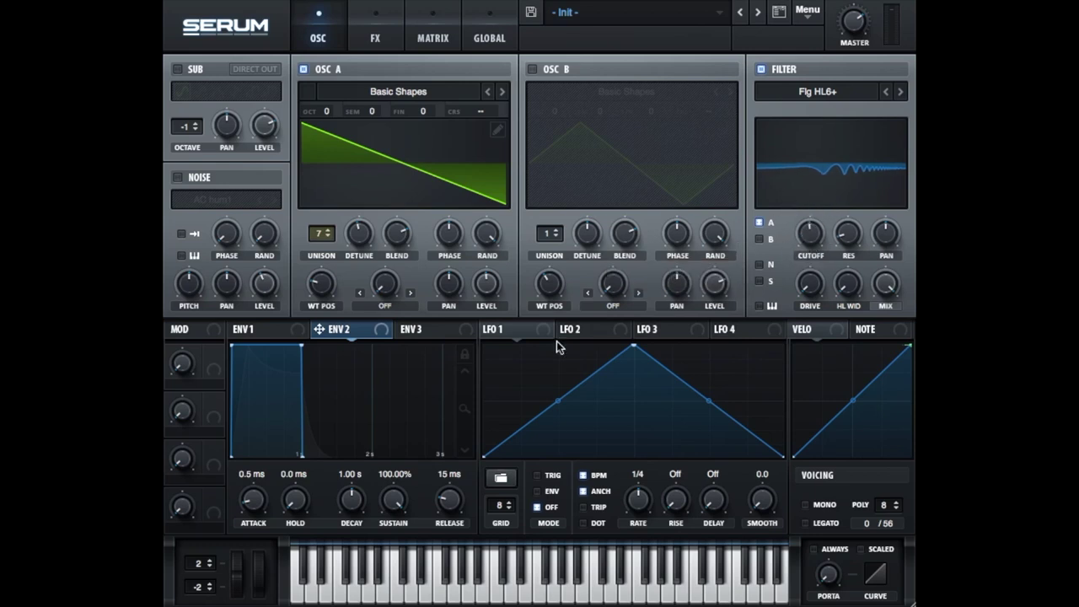
Assign envelope 2 to the filter cutoff and flatten envelope 1 to 0.0 ms attack, 1.00 s decay, 0.0 dB sustain and a minimal release.
left_click_drag(342, 330, 812, 233)
left_click(263, 325)
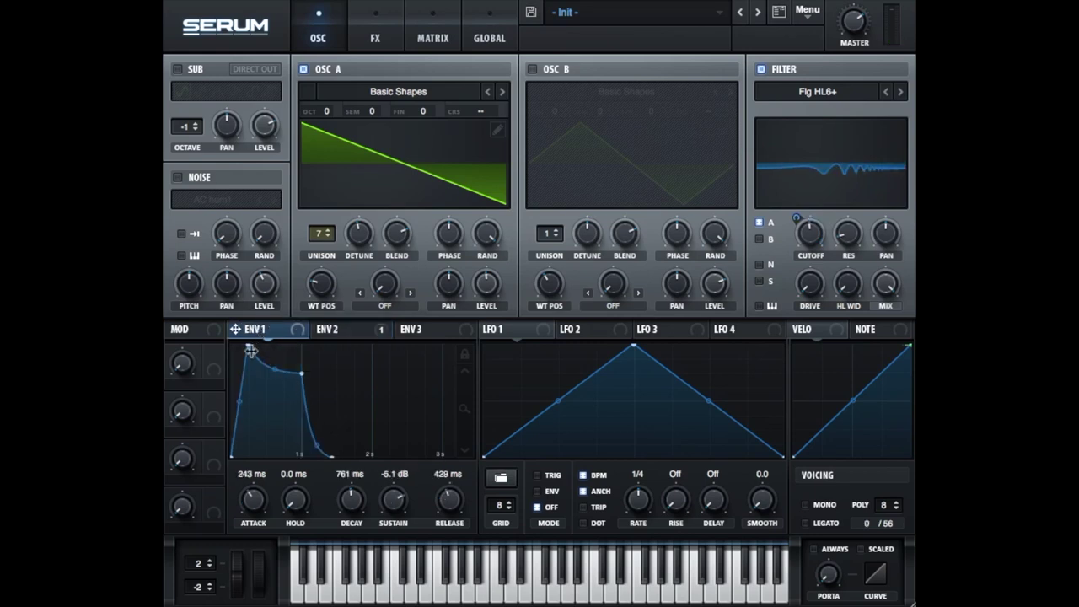
left_click_drag(285, 373, 299, 335)
left_click_drag(330, 452, 264, 469)
Shape envelope 2 with a 680 ms attack, 694 ms decay, 65.50% sustain and 1.01 s release.
left_click(333, 330)
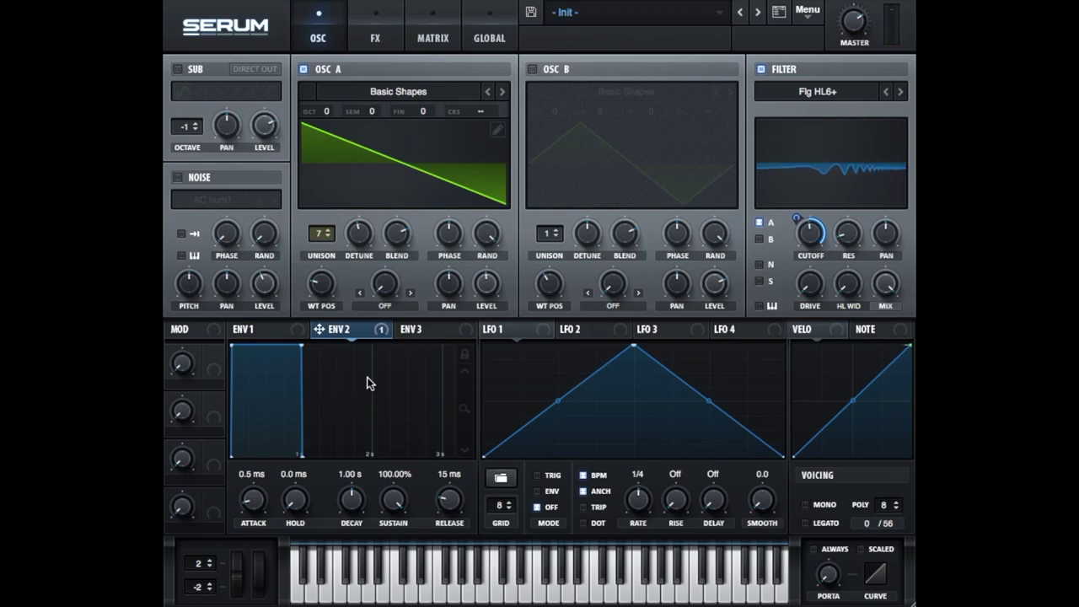
left_click(234, 352)
left_click_drag(234, 352, 332, 361)
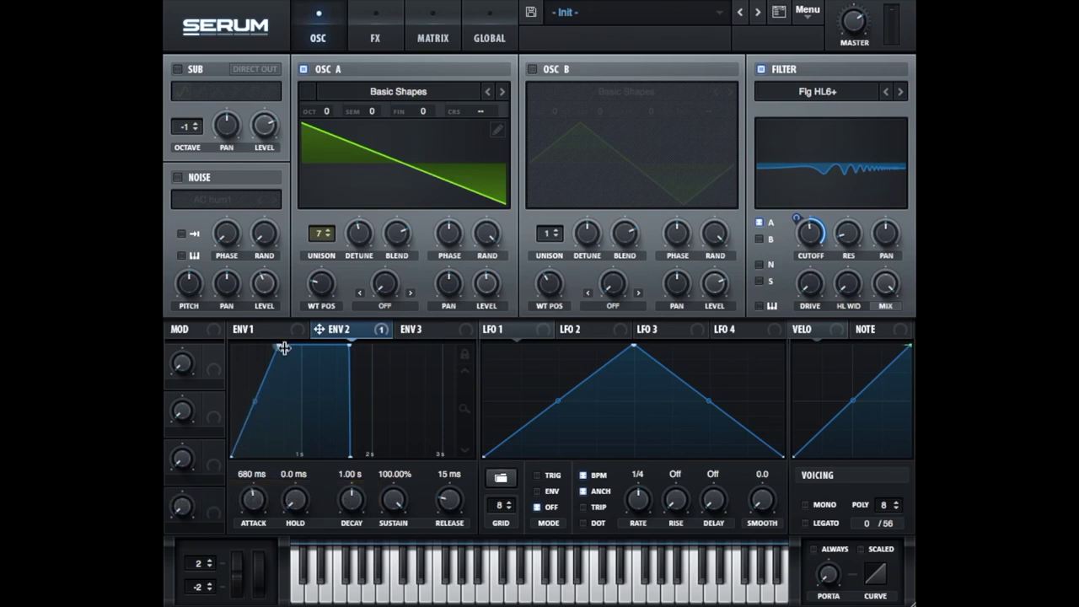
left_click_drag(351, 346, 328, 383)
left_click_drag(327, 455, 394, 460)
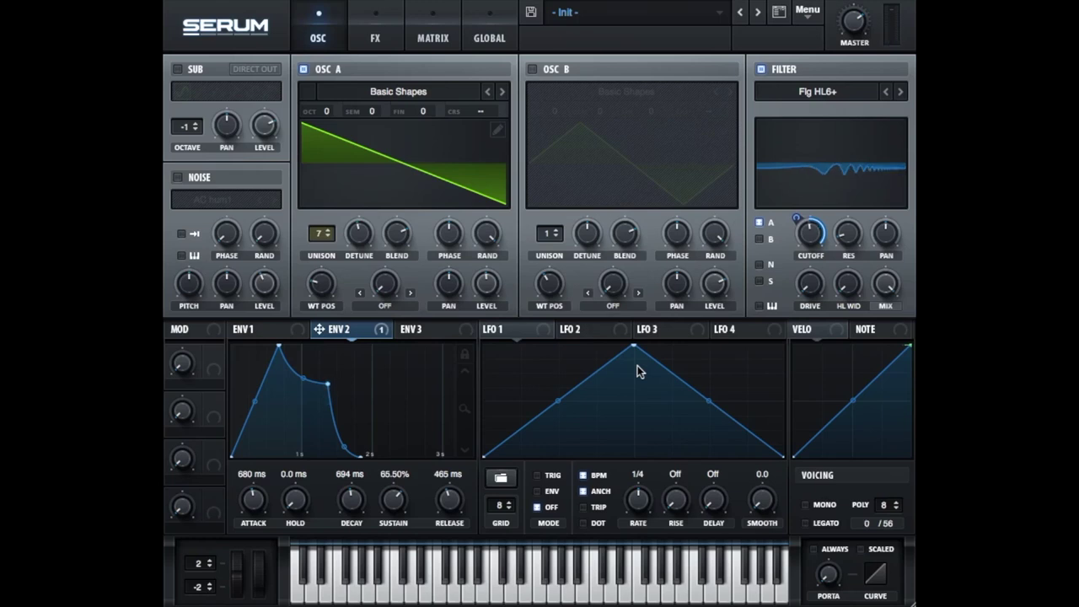
left_click_drag(360, 456, 407, 462)
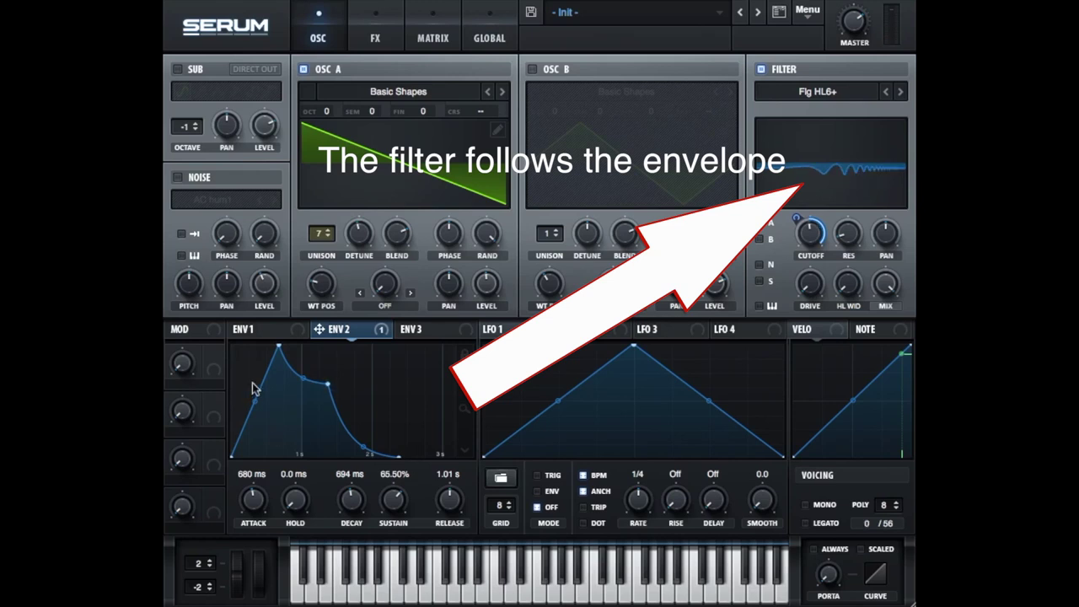
Lengthen envelope 1's release to 1.89 s and return to envelope 2.
left_click(253, 331)
left_click_drag(304, 456, 482, 447)
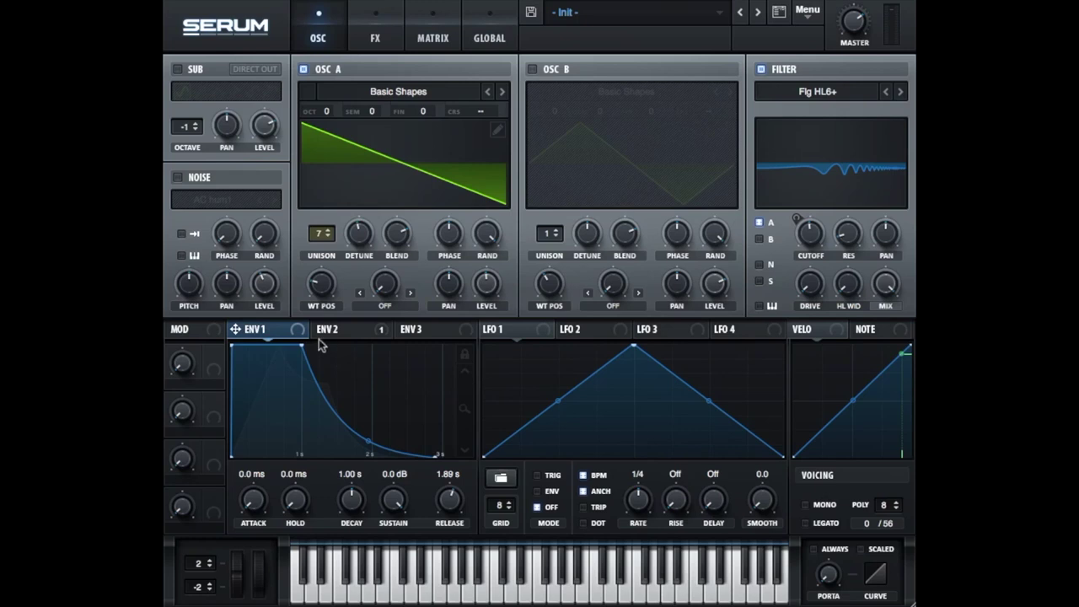
left_click(329, 331)
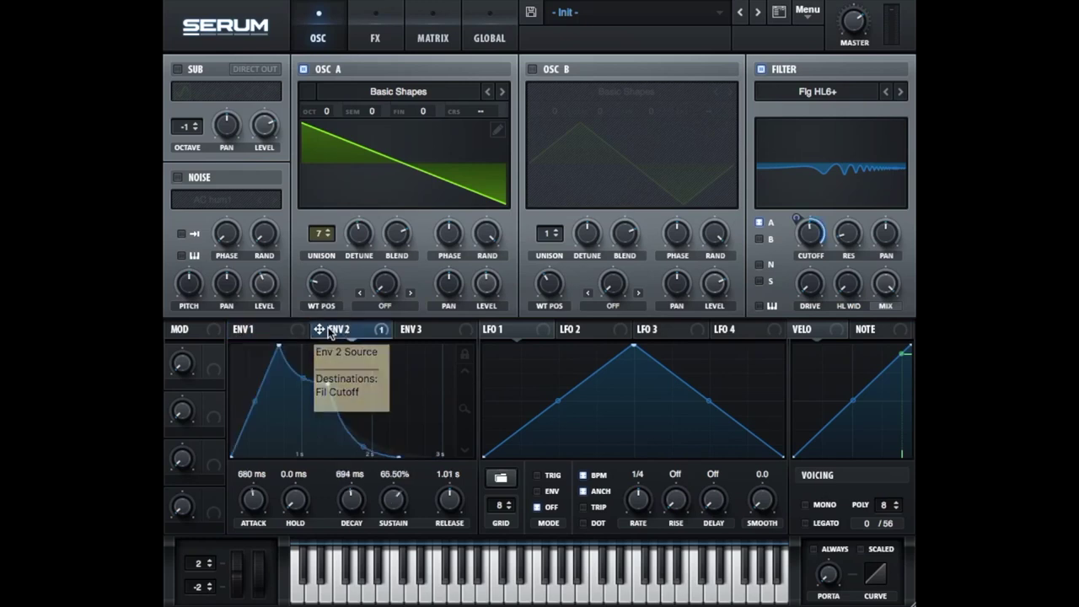